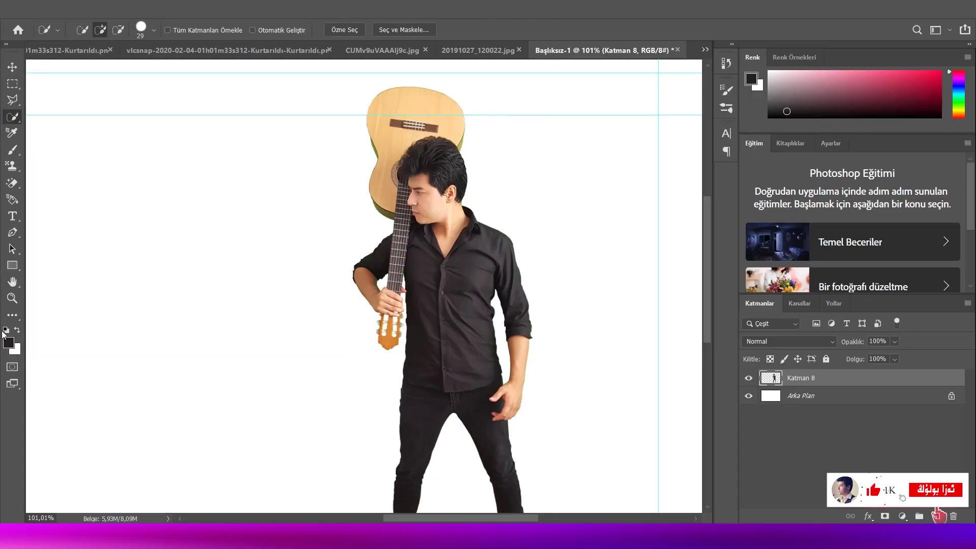
- Duplicate the Katman 8 figure layer 52 times, shifting each copy slightly to the right to build a continuous trail
{"action": "left_click", "coordinate": [12, 298]}
{"action": "left_click_drag", "start_coordinate": [480, 254], "coordinate": [468, 229]}
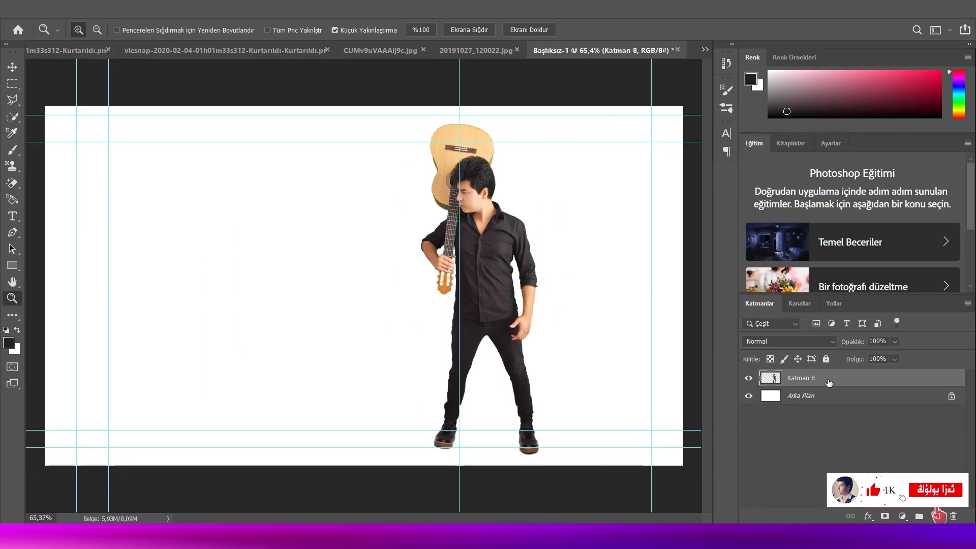
{"action": "key", "text": "ctrl+j"}
{"action": "key", "text": "ctrl+j"}
{"action": "key", "text": "ctrl+j"}
{"action": "key", "text": "ctrl+j"}
{"action": "key", "text": "ctrl+j"}
{"action": "key", "text": "ctrl+j"}
{"action": "key", "text": "ctrl+j"}
{"action": "key", "text": "ctrl+j"}
{"action": "key", "text": "ctrl+j"}
{"action": "key", "text": "ctrl+j"}
{"action": "key", "text": "ctrl+j"}
{"action": "key", "text": "ctrl+j"}
{"action": "key", "text": "ctrl+j"}
{"action": "key", "text": "ctrl+j"}
{"action": "key", "text": "ctrl+j"}
{"action": "key", "text": "ctrl+j"}
{"action": "key", "text": "ctrl+j"}
{"action": "key", "text": "ctrl+j"}
{"action": "key", "text": "ctrl+j"}
{"action": "key", "text": "ctrl+j"}
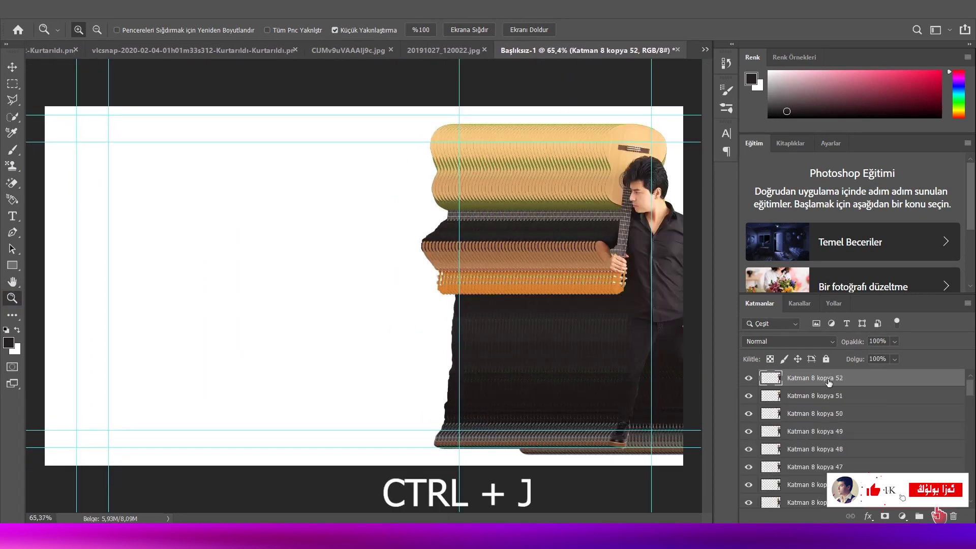
- Undo the most recent figure duplicates until Katman 8 kopya 28 is the topmost layer
{"action": "key", "text": "ctrl+z"}
{"action": "key", "text": "ctrl+z"}
{"action": "key", "text": "ctrl+z"}
{"action": "key", "text": "ctrl+z"}
{"action": "key", "text": "ctrl+z"}
{"action": "key", "text": "ctrl+z"}
{"action": "key", "text": "ctrl+z"}
{"action": "key", "text": "ctrl+z"}
{"action": "key", "text": "ctrl+z"}
{"action": "key", "text": "ctrl+z"}
{"action": "key", "text": "ctrl+z"}
{"action": "key", "text": "ctrl+z"}
{"action": "key", "text": "ctrl+z"}
{"action": "key", "text": "ctrl+z"}
{"action": "key", "text": "ctrl+z"}
{"action": "key", "text": "ctrl+z"}
{"action": "key", "text": "ctrl+z"}
{"action": "key", "text": "ctrl+z"}
{"action": "key", "text": "ctrl+z"}
{"action": "key", "text": "ctrl+z"}
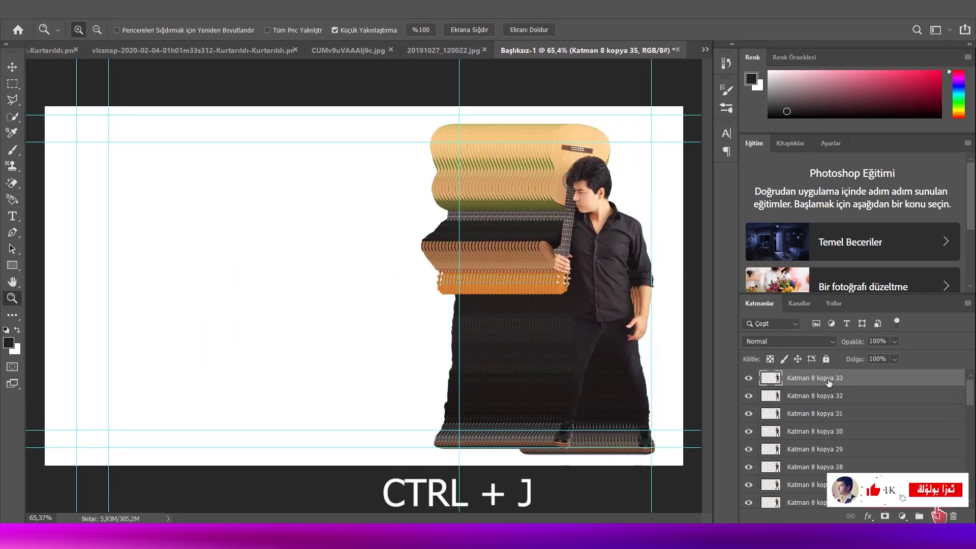
{"action": "key", "text": "ctrl+z"}
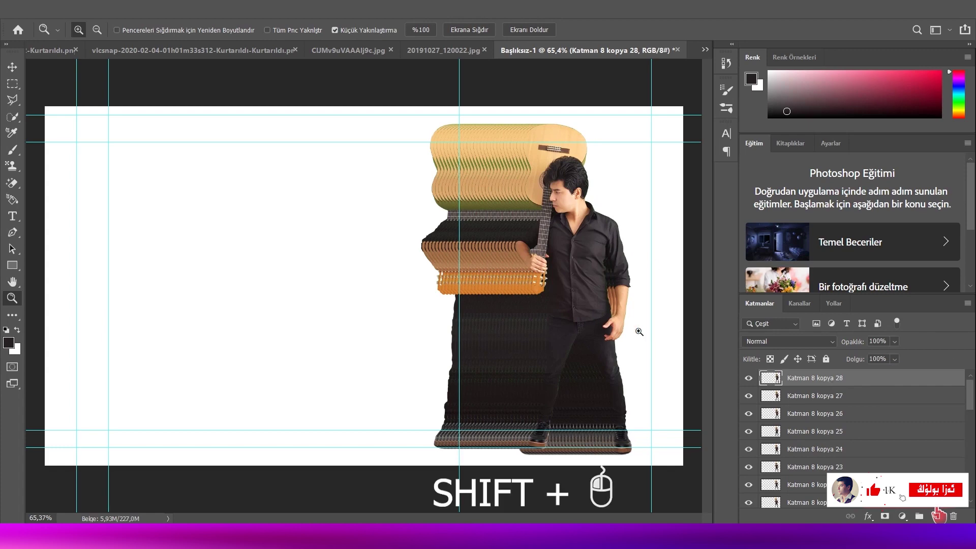
- Select all the Katman 8 copy layers, leaving out the original, and merge them into one layer
{"action": "key", "text": "m"}
{"action": "left_click", "coordinate": [863, 465], "text": "shift"}
{"action": "right_click", "coordinate": [870, 456]}
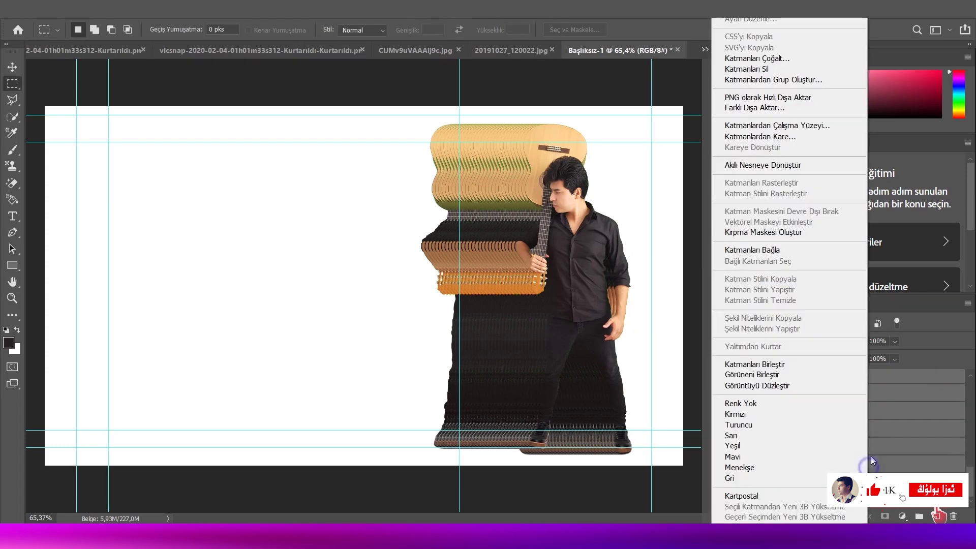
{"action": "left_click", "coordinate": [772, 364]}
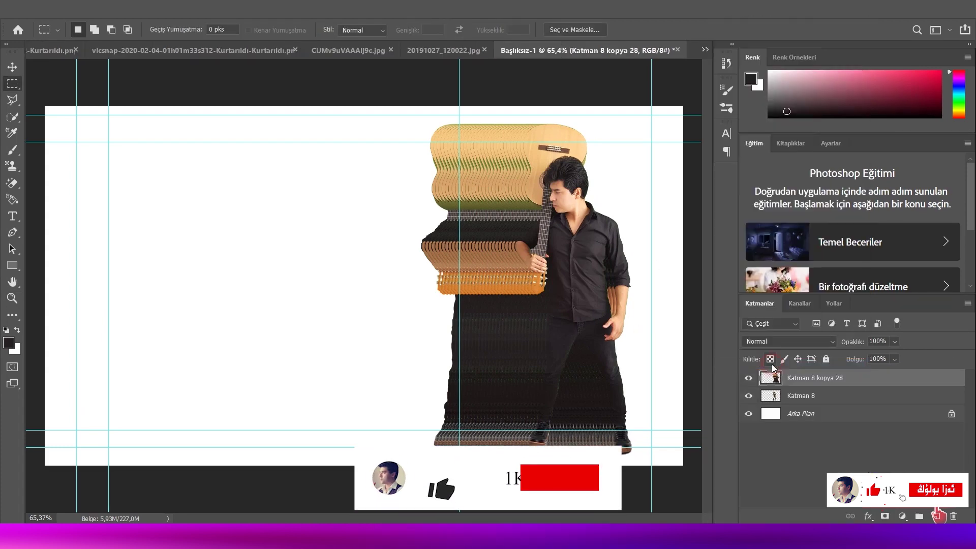
- Check the merged layer by toggling its visibility, and hide the original Katman 8 layer
{"action": "left_click", "coordinate": [748, 378]}
{"action": "left_click", "coordinate": [748, 378]}
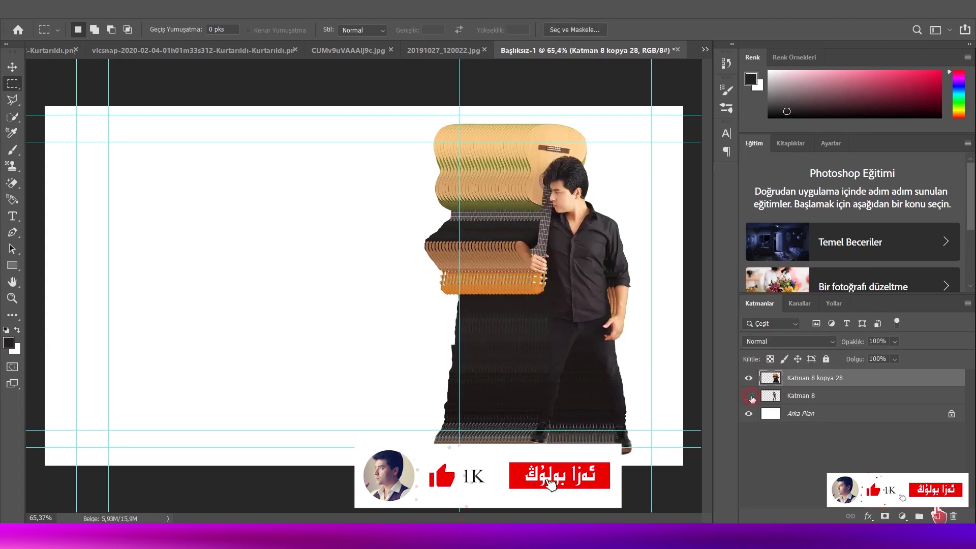
{"action": "left_click", "coordinate": [749, 396]}
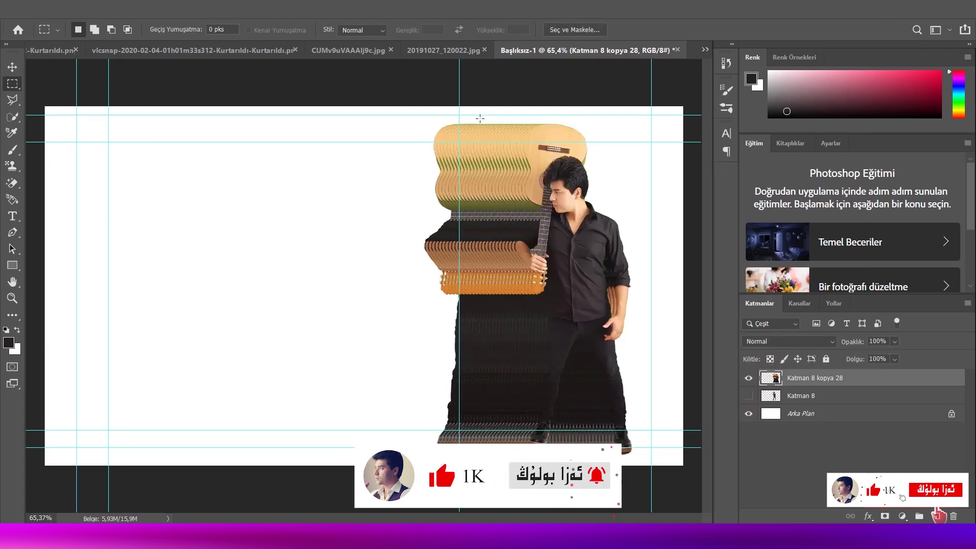
- Copy a thin full-height vertical strip of the merged figures to a new layer and stretch it to the canvas's left edge
{"action": "left_click_drag", "start_coordinate": [477, 120], "coordinate": [480, 454]}
{"action": "key", "text": "ctrl+j"}
{"action": "key", "text": "ctrl+t"}
{"action": "left_click_drag", "start_coordinate": [476, 286], "coordinate": [40, 127]}
{"action": "left_click", "coordinate": [611, 29]}
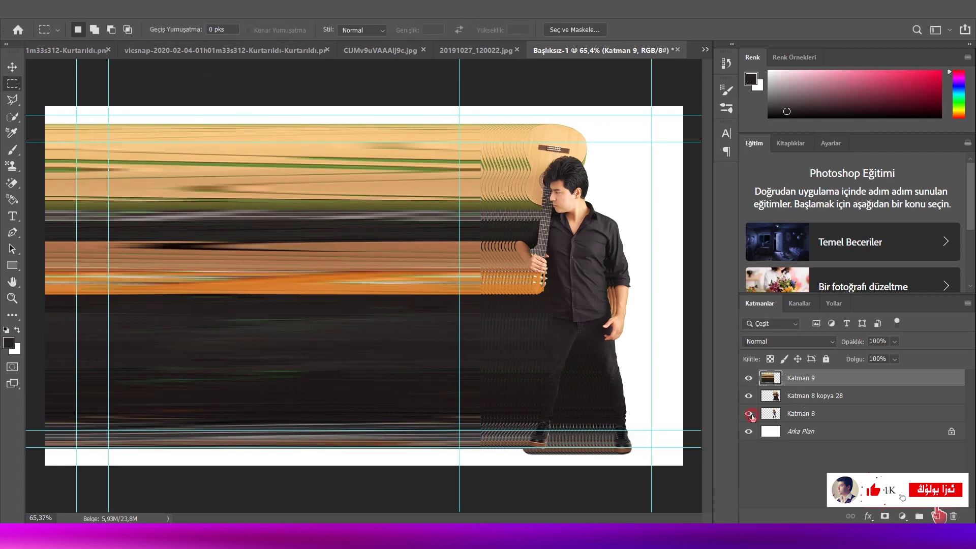
- Place the Katman 8 layer above Katman 9, with its figure at the streaks' right end, and hide Katman 8 kopya 28
{"action": "left_click_drag", "start_coordinate": [800, 416], "coordinate": [793, 374]}
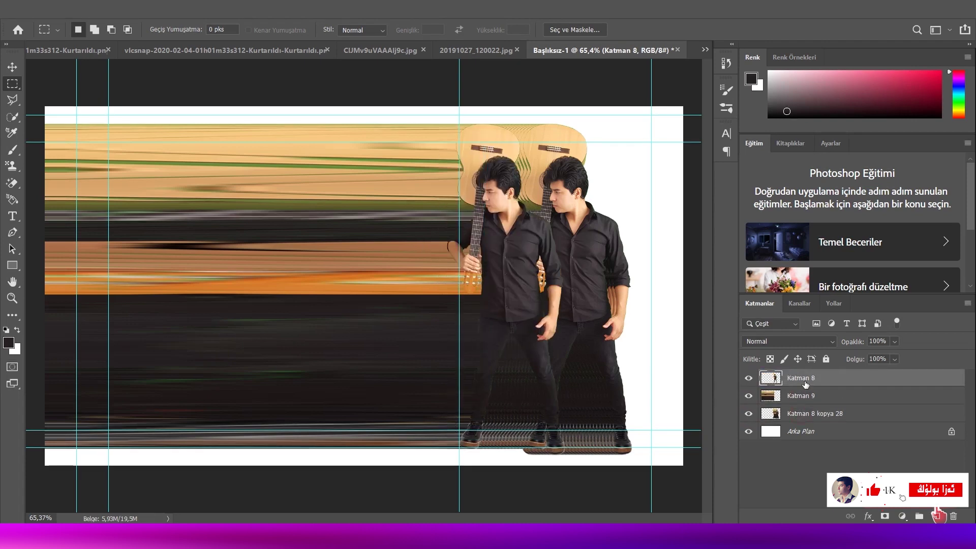
{"action": "left_click", "coordinate": [749, 414]}
- Widen the Katman 9 streaks slightly toward the figure, to about 100.8% width
{"action": "left_click", "coordinate": [795, 396]}
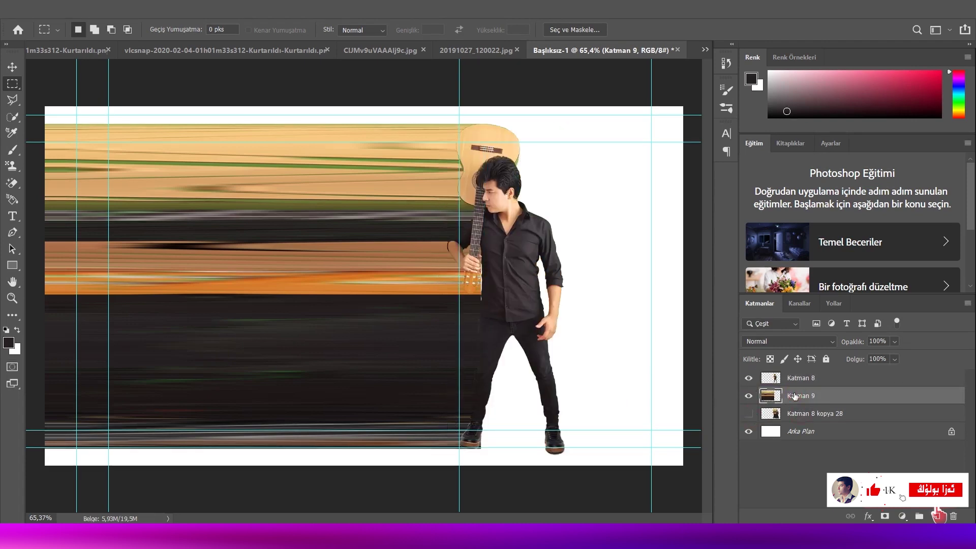
{"action": "key", "text": "ctrl+t"}
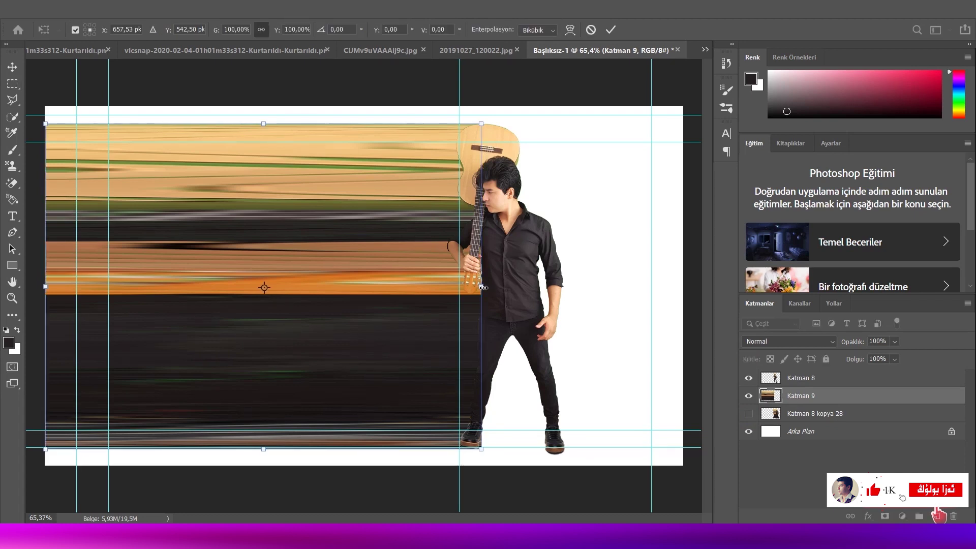
{"action": "left_click_drag", "start_coordinate": [483, 288], "coordinate": [485, 287]}
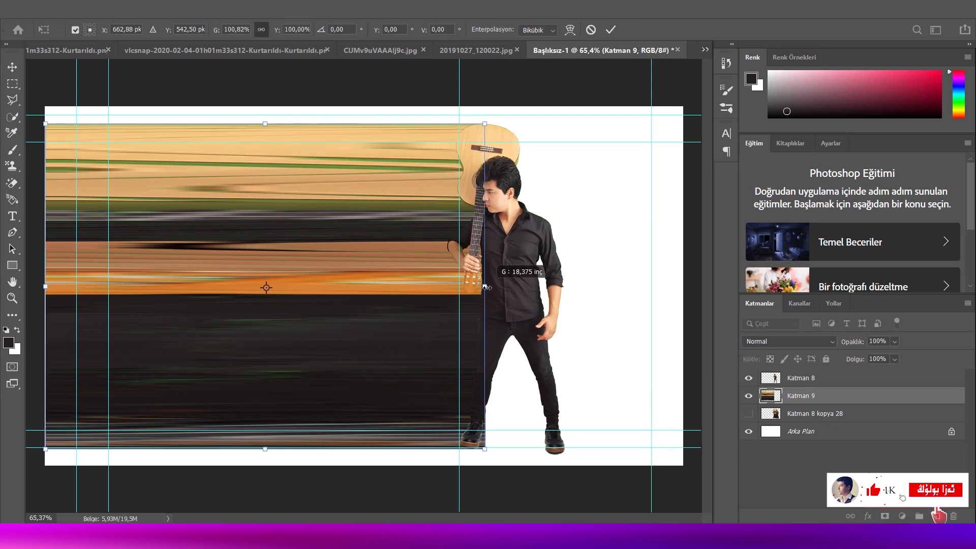
{"action": "left_click_drag", "start_coordinate": [486, 288], "coordinate": [487, 288]}
{"action": "key", "text": "Return"}
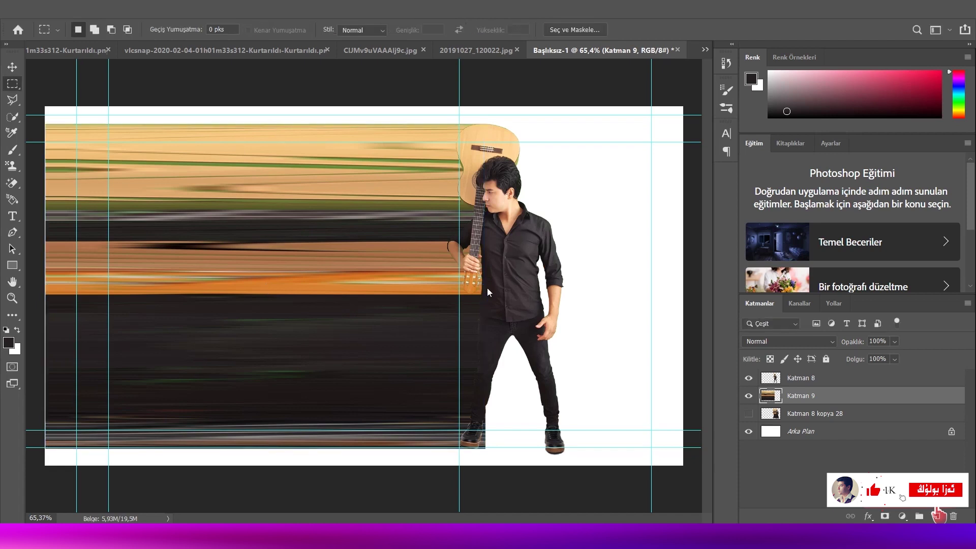
- Warp the Katman 9 streaks into a twisted ribbon that crosses over itself left of the figure
{"action": "key", "text": "ctrl+t"}
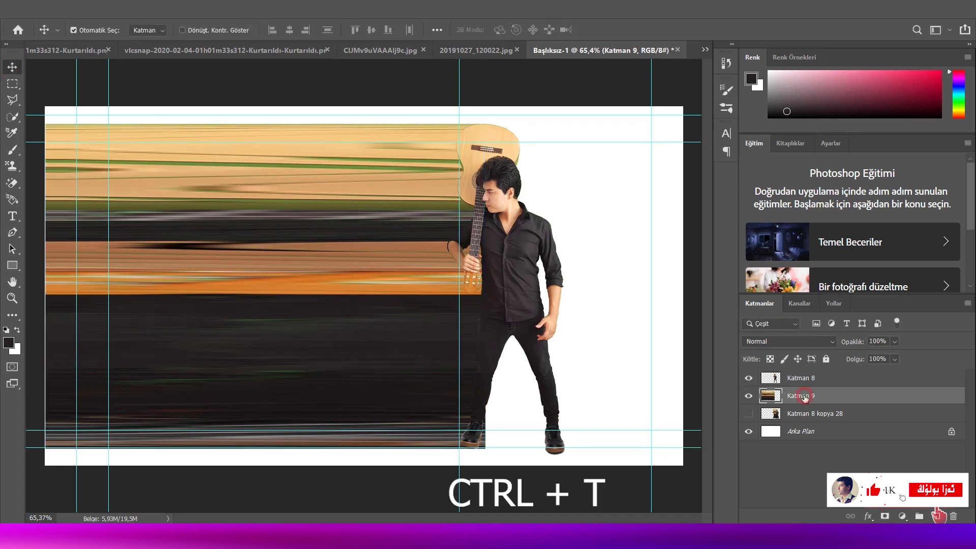
{"action": "left_click", "coordinate": [569, 29]}
{"action": "left_click_drag", "start_coordinate": [46, 124], "coordinate": [162, 240]}
{"action": "left_click_drag", "start_coordinate": [168, 300], "coordinate": [157, 457]}
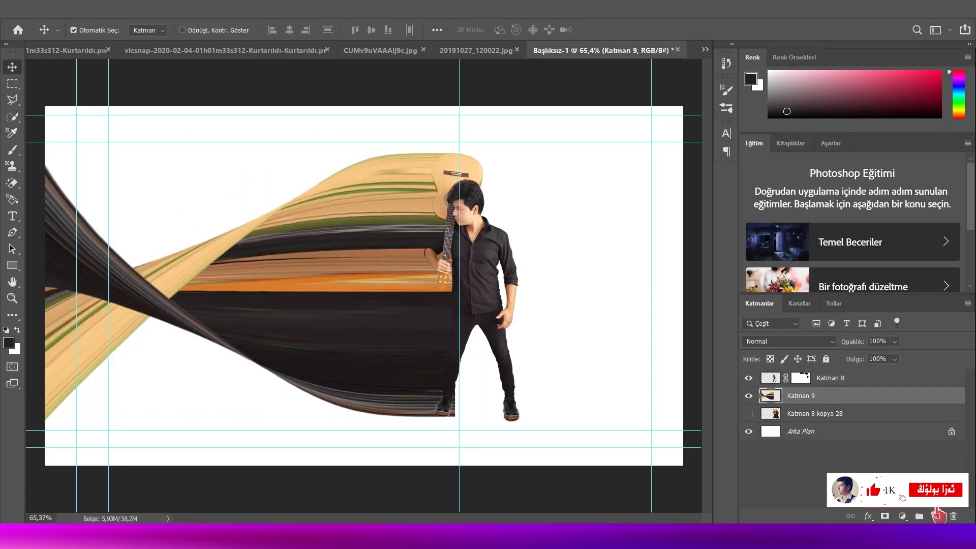
- Add a layer mask to Katman 9 and paint out the ribbon's excess beyond the figure's left-hand shoe with a 51 px black brush
{"action": "left_click", "coordinate": [885, 515]}
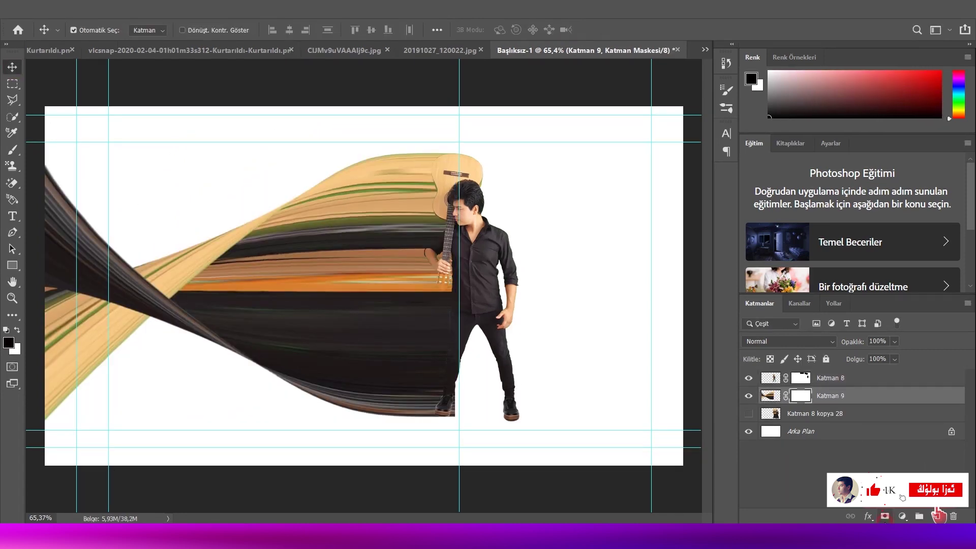
{"action": "left_click", "coordinate": [11, 301]}
{"action": "left_click", "coordinate": [434, 415]}
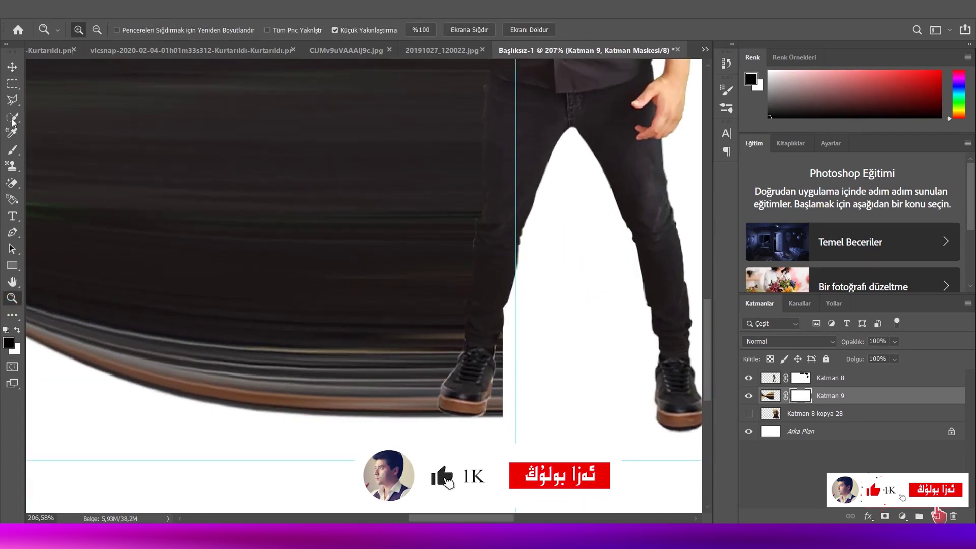
{"action": "key", "text": "b"}
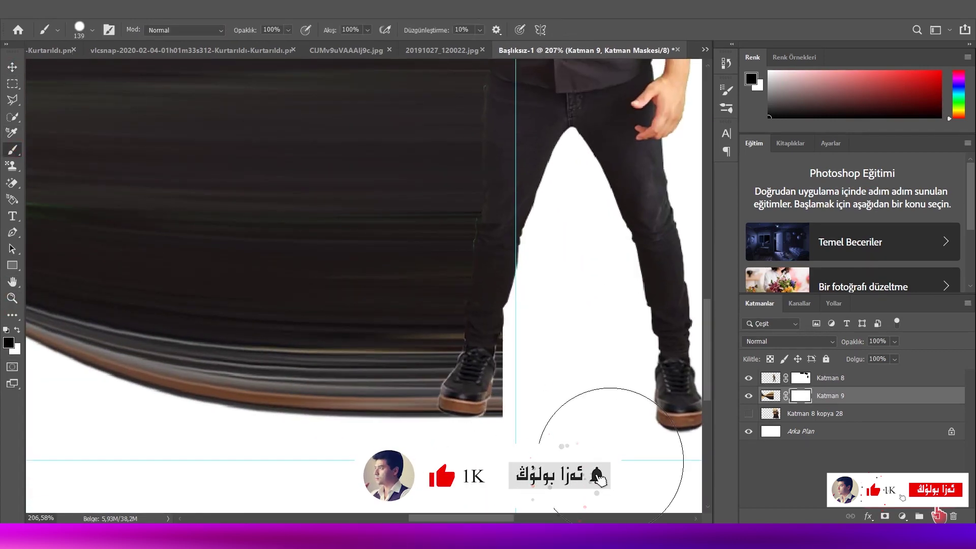
{"action": "right_click", "coordinate": [610, 462]}
{"action": "left_click_drag", "start_coordinate": [721, 344], "coordinate": [676, 344]}
{"action": "left_click", "coordinate": [523, 338]}
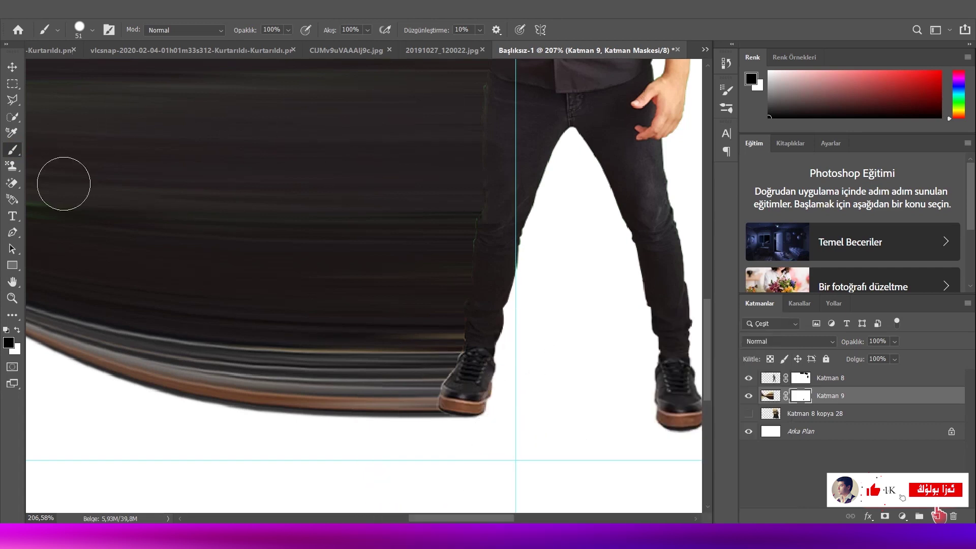
- Transform Katman 8 and Katman 9 together, moving the figure and ribbon right to an X position of 676.05 px
{"action": "left_click", "coordinate": [12, 298]}
{"action": "mouse_move", "coordinate": [478, 162]}
{"action": "left_mouse_down"}
{"action": "mouse_move", "coordinate": [462, 159]}
{"action": "mouse_move", "coordinate": [479, 169]}
{"action": "mouse_move", "coordinate": [196, 258]}
{"action": "left_mouse_up"}
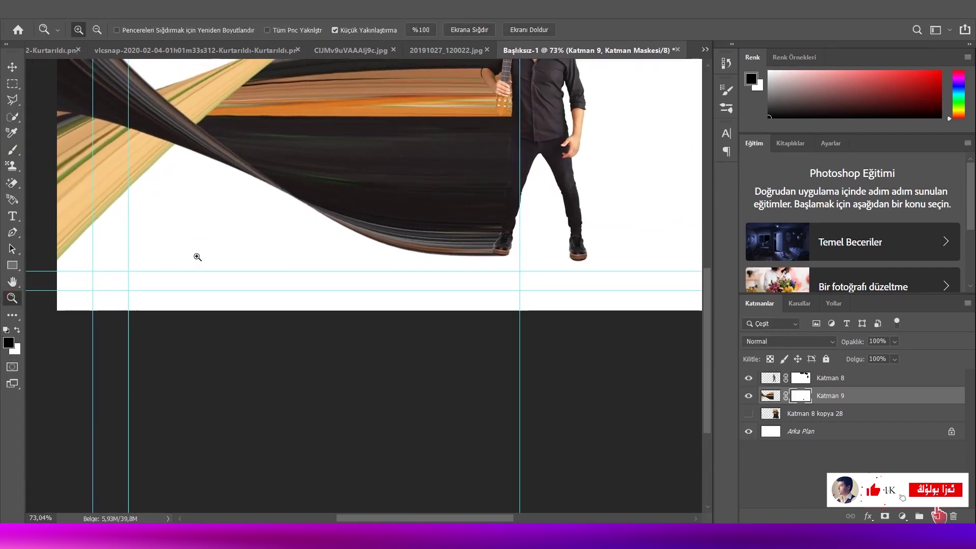
{"action": "key", "text": "h"}
{"action": "left_click_drag", "start_coordinate": [281, 225], "coordinate": [348, 353]}
{"action": "key", "text": "z"}
{"action": "left_click_drag", "start_coordinate": [316, 305], "coordinate": [305, 307]}
{"action": "left_click_drag", "start_coordinate": [300, 341], "coordinate": [205, 337]}
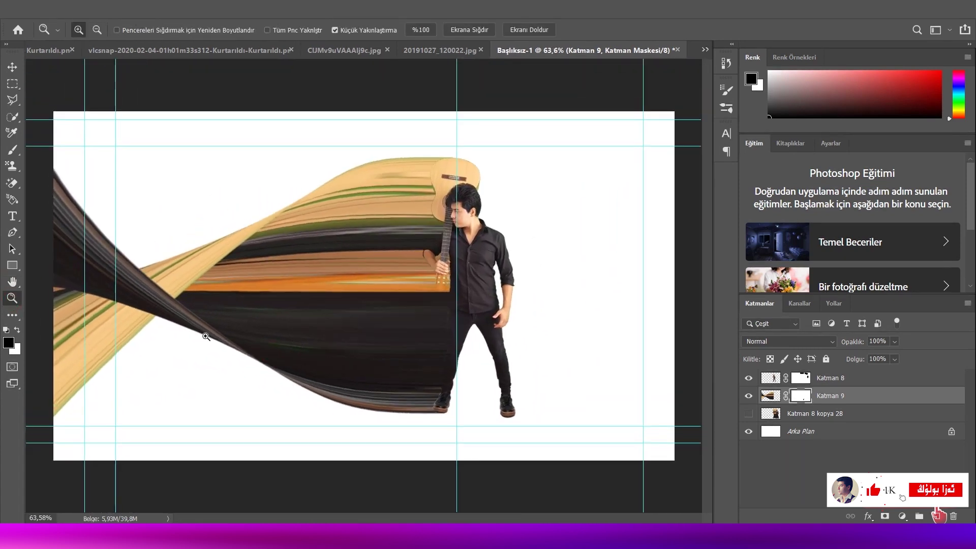
{"action": "left_click", "coordinate": [11, 68]}
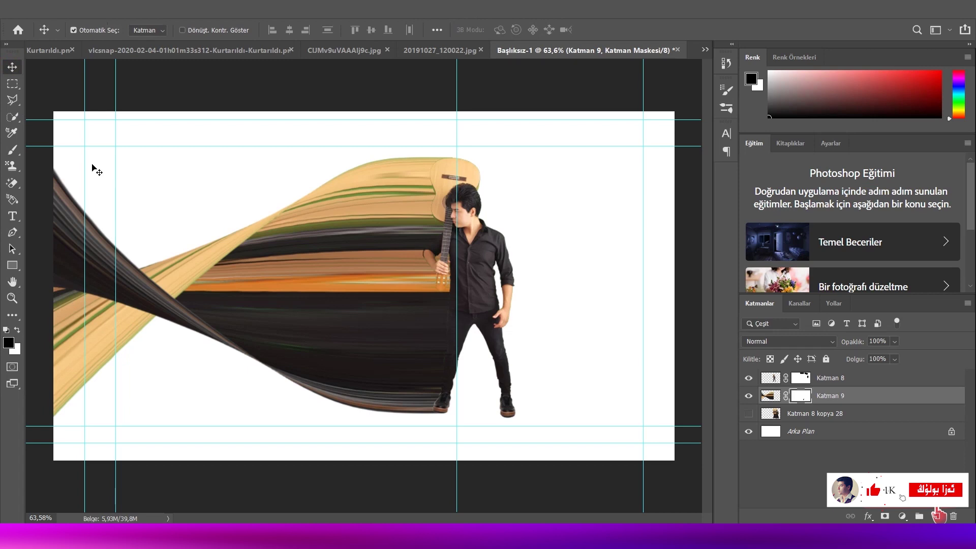
{"action": "left_click", "coordinate": [847, 384]}
{"action": "left_click", "coordinate": [847, 397], "text": "shift"}
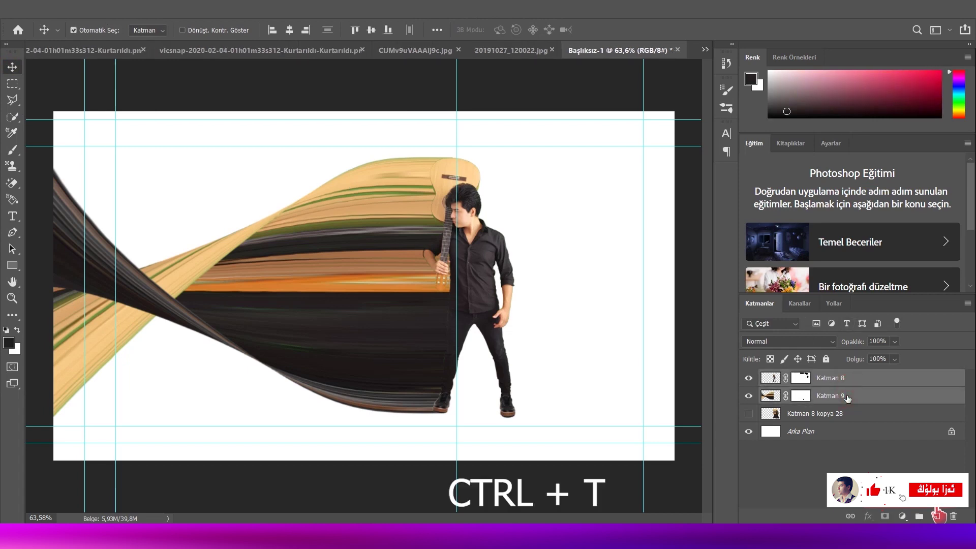
{"action": "key", "text": "ctrl+t"}
{"action": "key", "text": "Right"}
{"action": "key", "text": "Right"}
{"action": "key", "text": "Right"}
{"action": "key", "text": "Right"}
{"action": "key", "text": "Right"}
{"action": "key", "text": "Right"}
{"action": "key", "text": "Right"}
{"action": "key", "text": "Right"}
{"action": "key", "text": "Right"}
{"action": "key", "text": "Right"}
{"action": "key", "text": "Right"}
{"action": "key", "text": "Right"}
{"action": "key", "text": "Right"}
{"action": "key", "text": "Right"}
{"action": "key", "text": "Right"}
{"action": "key", "text": "Right"}
{"action": "key", "text": "Right"}
{"action": "key", "text": "Right"}
{"action": "key", "text": "Right"}
{"action": "key", "text": "Right"}
{"action": "key", "text": "Right"}
{"action": "key", "text": "Right"}
{"action": "key", "text": "Right"}
{"action": "key", "text": "Right"}
{"action": "key", "text": "Right"}
{"action": "key", "text": "Right"}
{"action": "key", "text": "Right"}
{"action": "key", "text": "Right"}
{"action": "key", "text": "Right"}
{"action": "key", "text": "Right"}
{"action": "key", "text": "Right"}
{"action": "key", "text": "Right"}
{"action": "key", "text": "Right"}
{"action": "key", "text": "Right"}
{"action": "key", "text": "Right"}
{"action": "key", "text": "Right"}
{"action": "key", "text": "Right"}
{"action": "key", "text": "Right"}
{"action": "key", "text": "Right"}
{"action": "key", "text": "Right"}
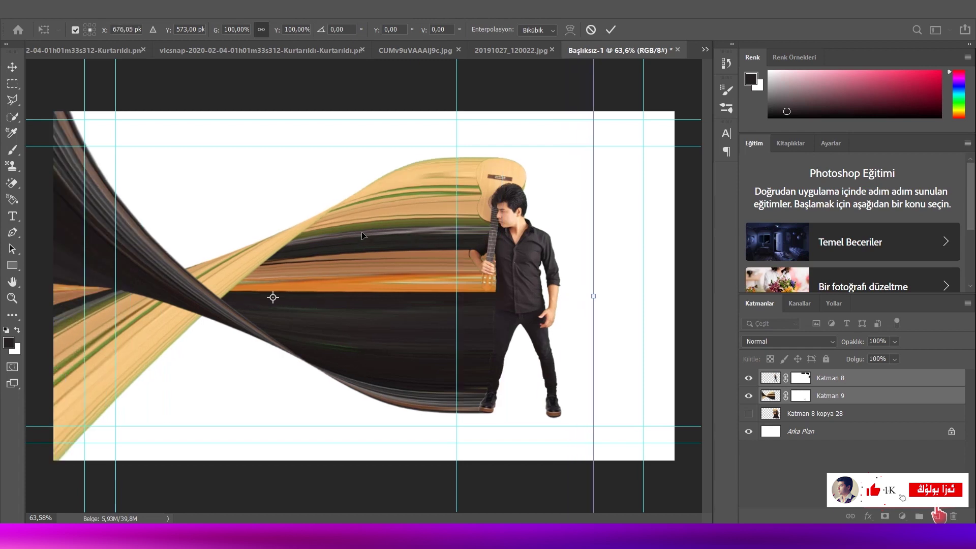
{"action": "key", "text": "Right"}
{"action": "key", "text": "Right"}
{"action": "key", "text": "Right"}
{"action": "key", "text": "Right"}
{"action": "key", "text": "Right"}
{"action": "key", "text": "Right"}
{"action": "key", "text": "Right"}
{"action": "key", "text": "Right"}
{"action": "key", "text": "Right"}
{"action": "key", "text": "Right"}
{"action": "key", "text": "Right"}
{"action": "key", "text": "Right"}
{"action": "key", "text": "Right"}
{"action": "key", "text": "Right"}
{"action": "key", "text": "Right"}
{"action": "key", "text": "Right"}
{"action": "key", "text": "Right"}
{"action": "key", "text": "Right"}
{"action": "key", "text": "Right"}
{"action": "key", "text": "Right"}
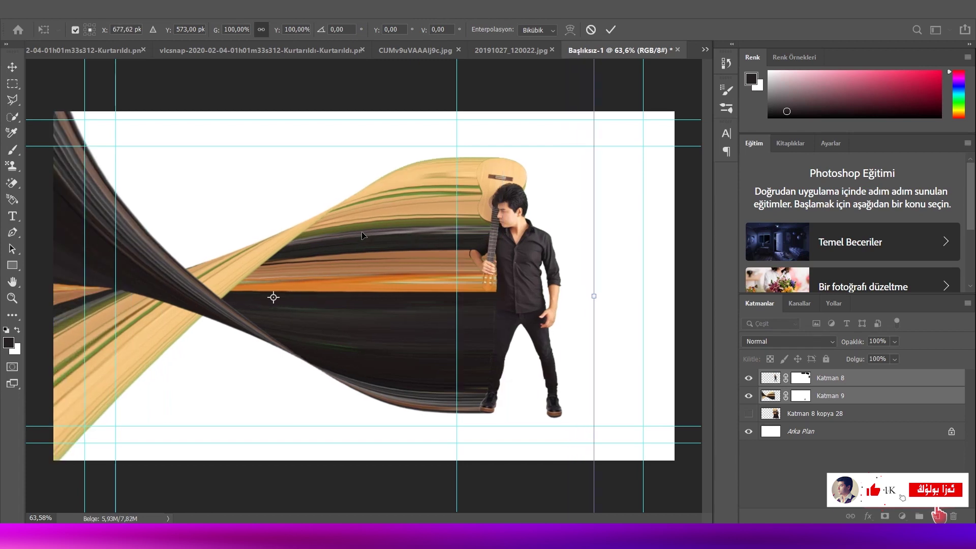
{"action": "key", "text": "ctrl+z"}
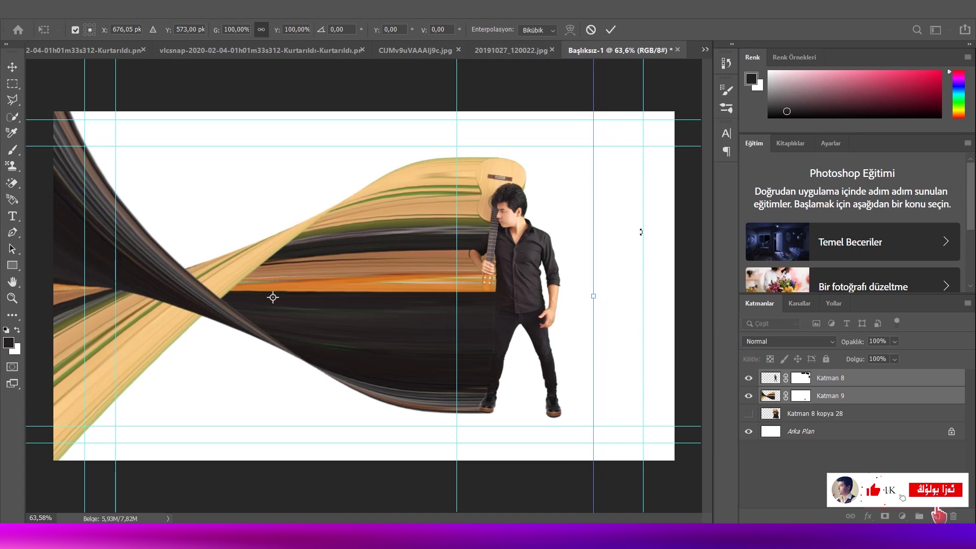
{"action": "key", "text": "Return"}
- Warp the upper-left end of the Katman 9 ribbon slightly outward, beyond the canvas corner
{"action": "left_click", "coordinate": [856, 398]}
{"action": "key", "text": "ctrl+t"}
{"action": "left_click", "coordinate": [570, 30]}
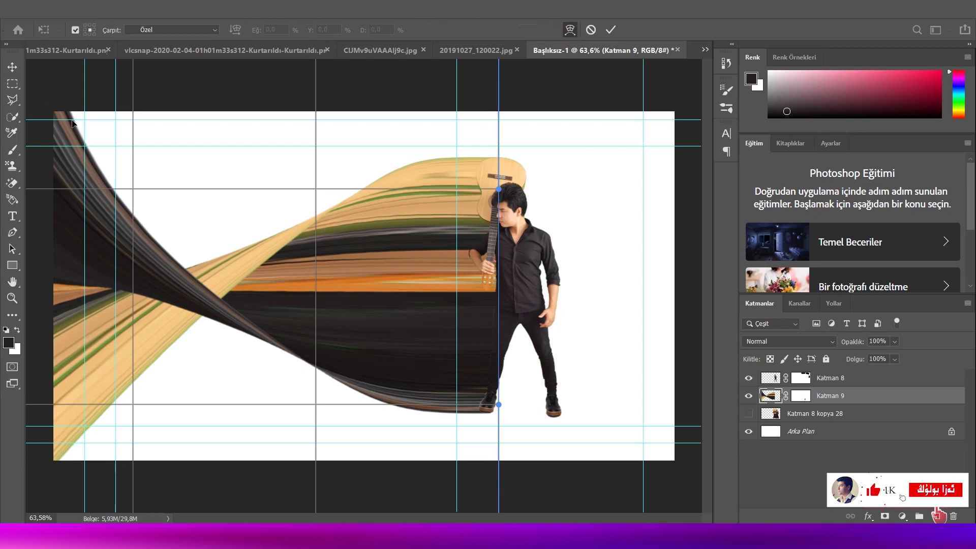
{"action": "left_click_drag", "start_coordinate": [45, 75], "coordinate": [35, 80]}
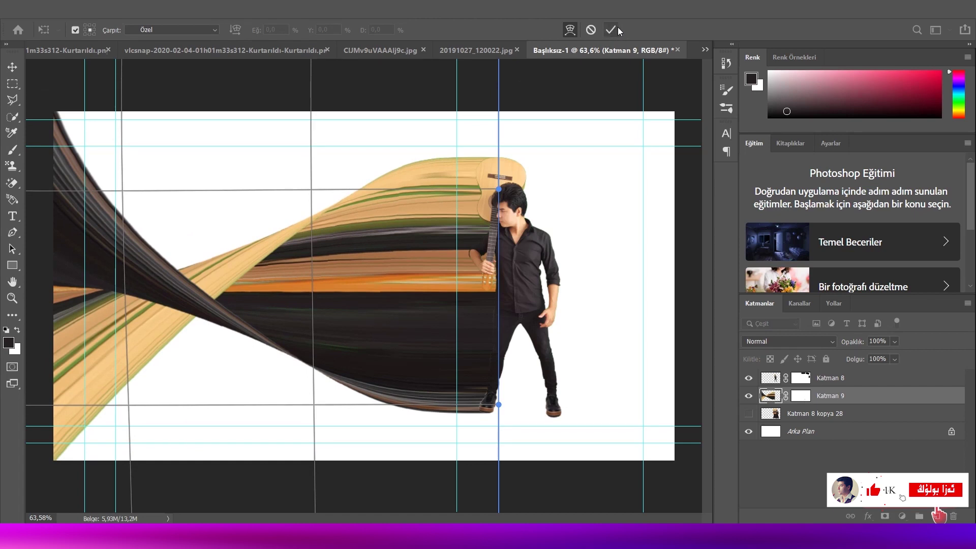
{"action": "left_click_drag", "start_coordinate": [90, 101], "coordinate": [65, 81]}
{"action": "key", "text": "Return"}
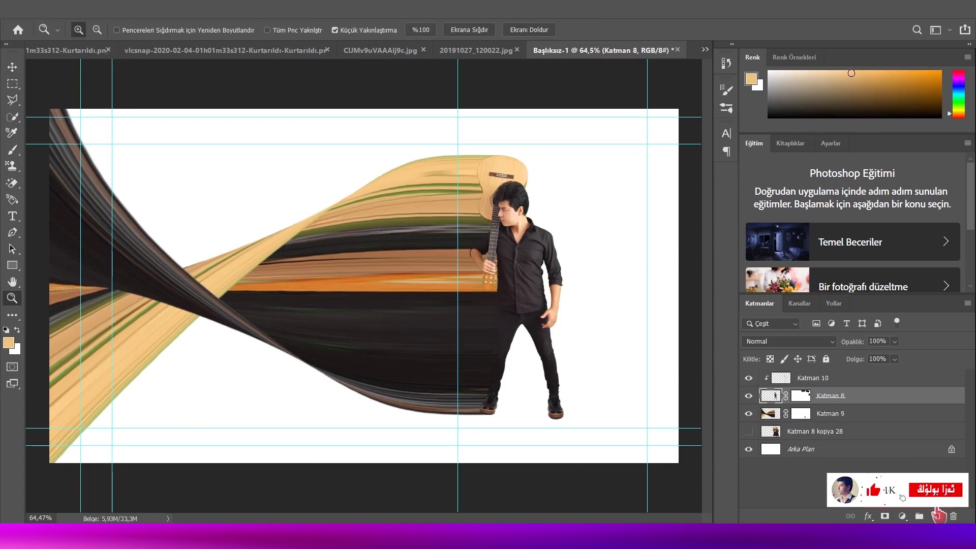
- Add a solid color fill layer in orange f38d3a above Katman 8 kopya 28 as the background
{"action": "left_click", "coordinate": [857, 430]}
{"action": "left_click", "coordinate": [902, 516]}
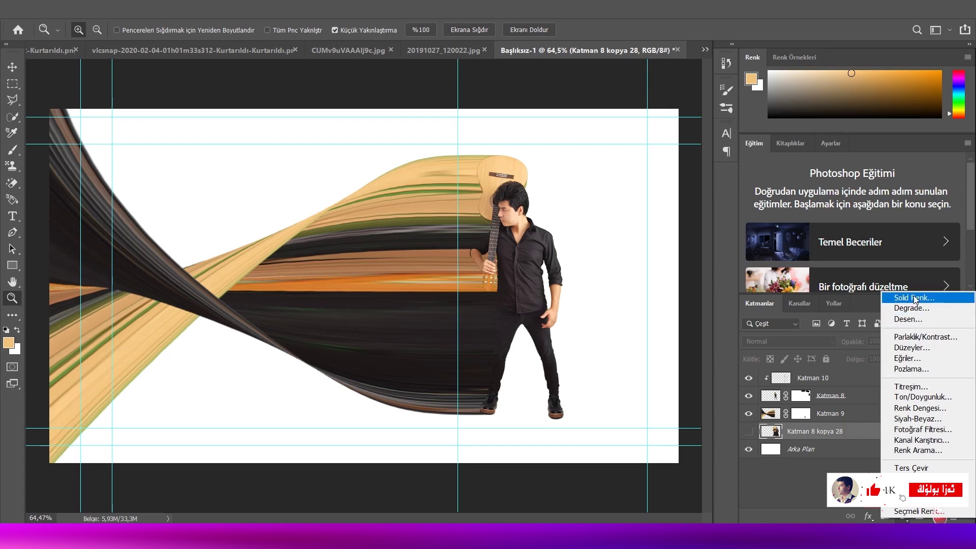
{"action": "left_click", "coordinate": [884, 300]}
{"action": "left_click_drag", "start_coordinate": [743, 170], "coordinate": [743, 159]}
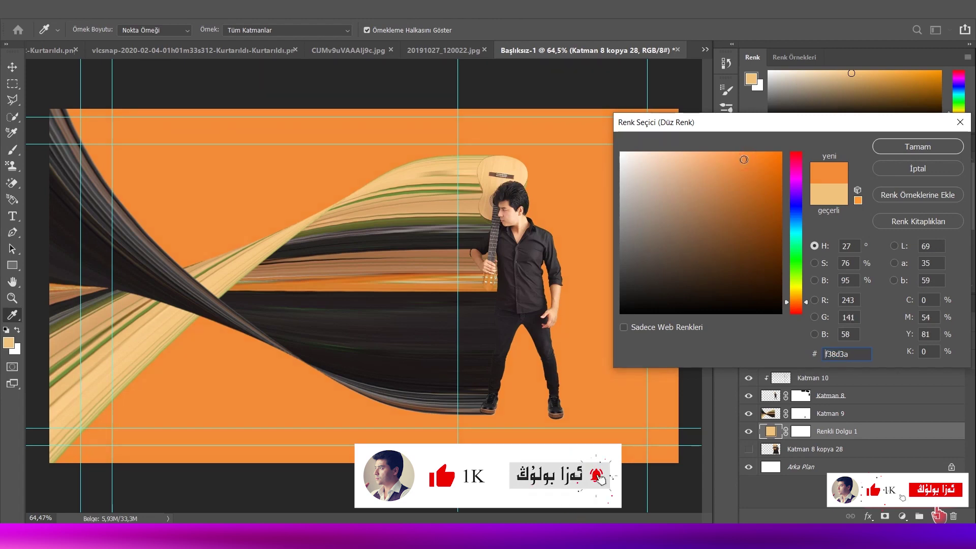
{"action": "left_click", "coordinate": [914, 146]}
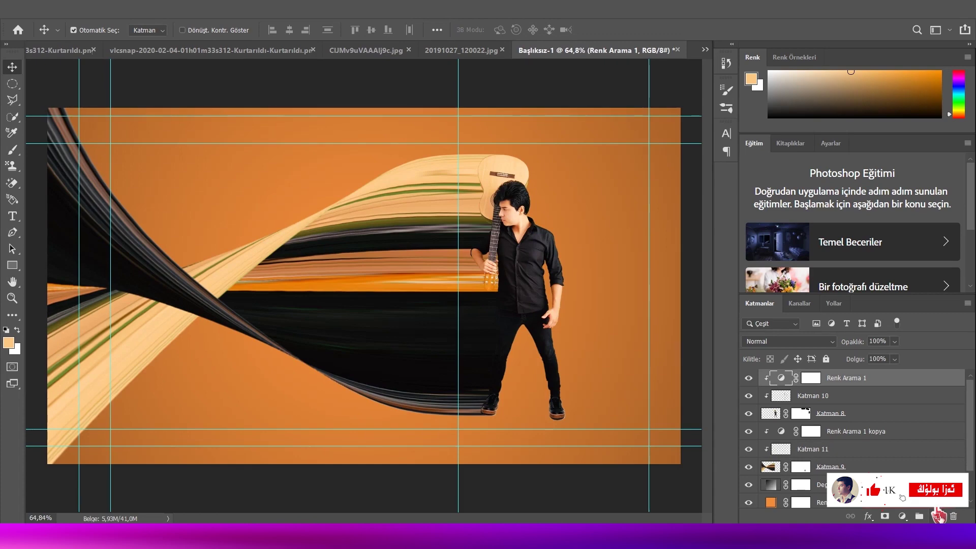
- Add an empty layer at the top of the stack and sample the near-black of the figure's trousers as the foreground color
{"action": "key", "text": "ctrl+shift+alt+n"}
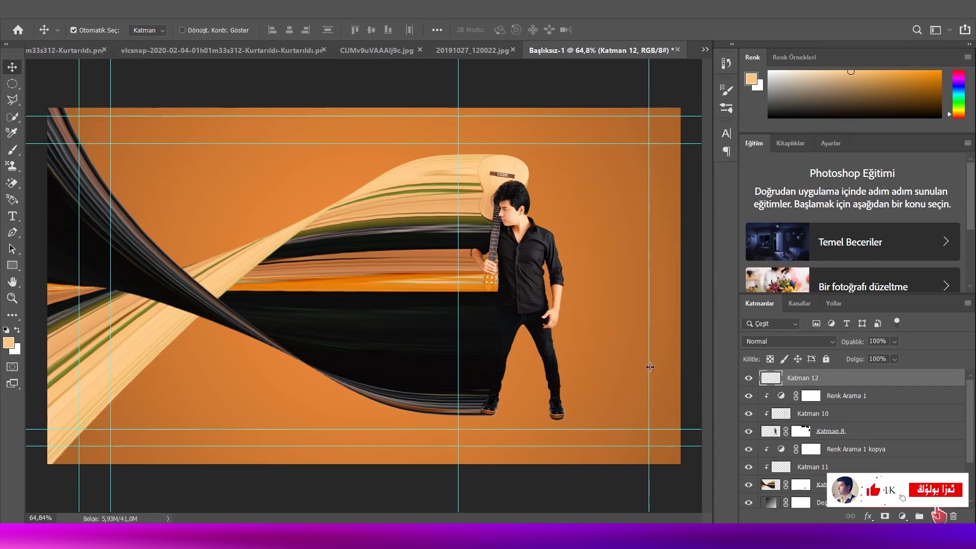
{"action": "left_click", "coordinate": [8, 343]}
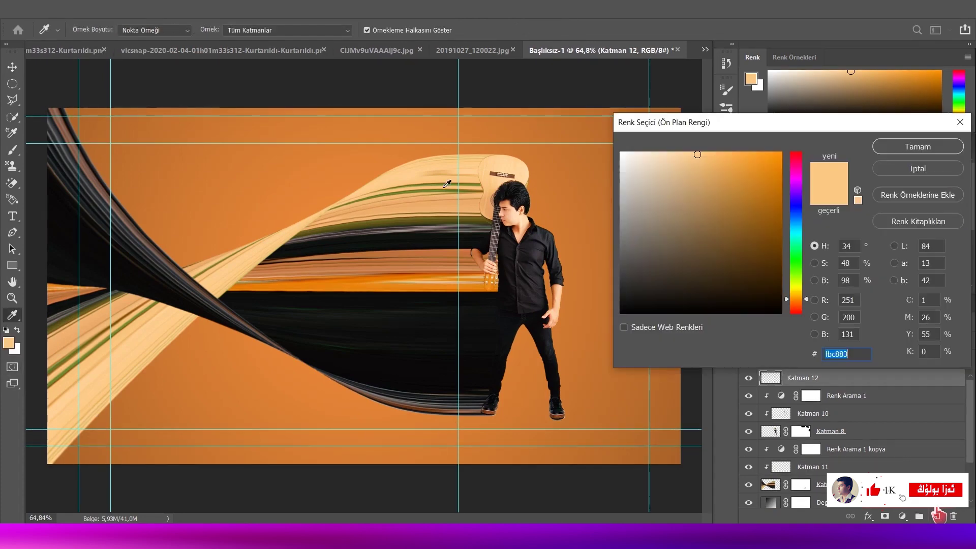
{"action": "left_click", "coordinate": [541, 296]}
{"action": "left_click", "coordinate": [920, 148]}
{"action": "key", "text": "v"}
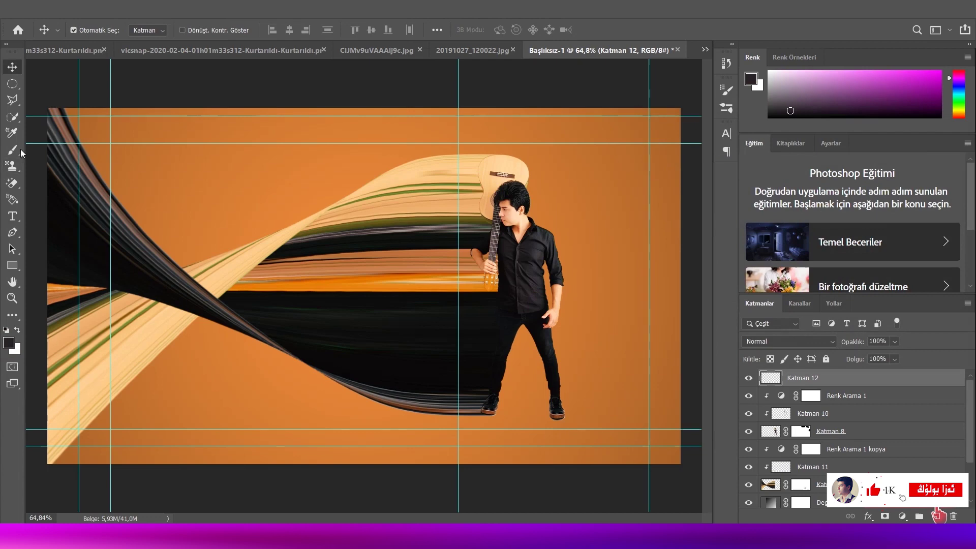
- Paint dark shadows under both shoes, set the layer to Darker Color at 78% opacity, and touch up the shadows with a 58 px white brush
{"action": "left_click", "coordinate": [12, 299]}
{"action": "left_click_drag", "start_coordinate": [571, 441], "coordinate": [609, 457]}
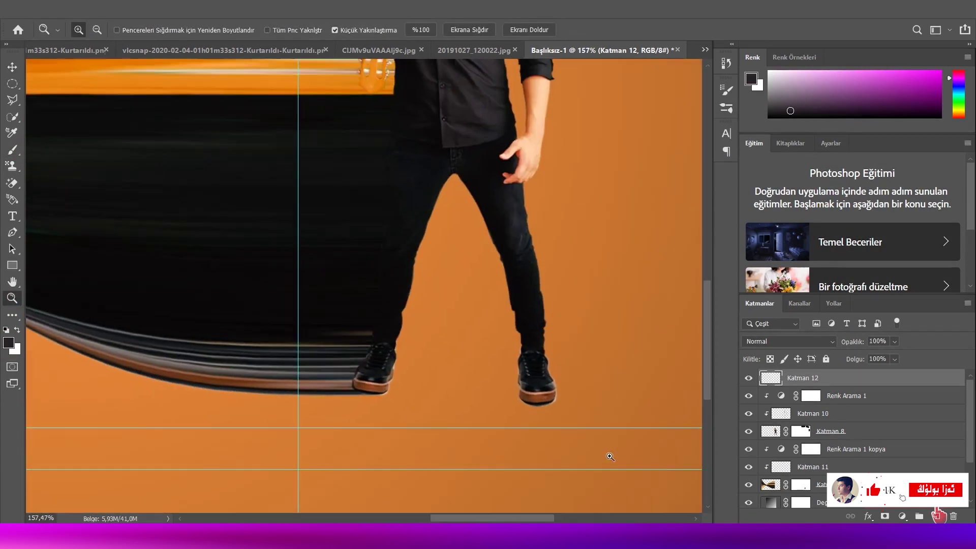
{"action": "left_click", "coordinate": [12, 151]}
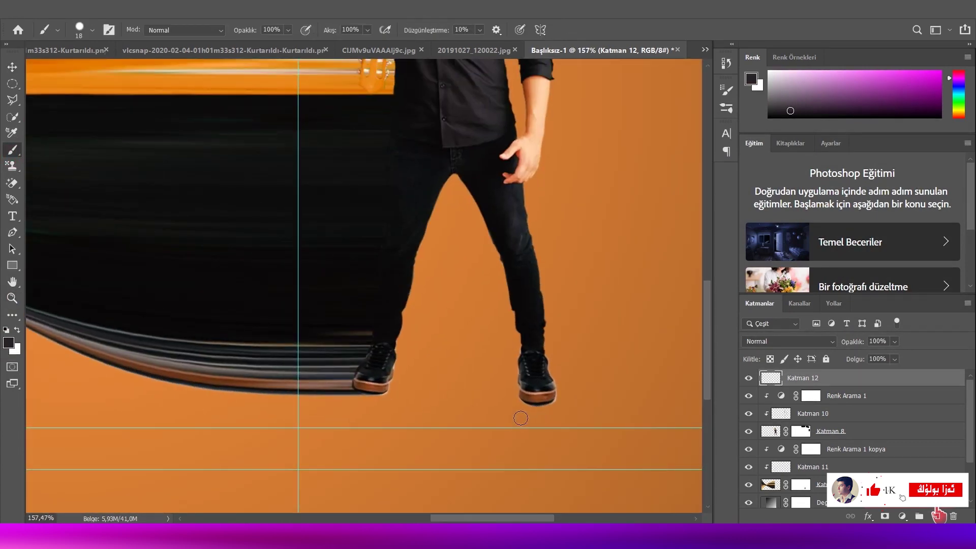
{"action": "mouse_move", "coordinate": [520, 418]}
{"action": "left_mouse_down"}
{"action": "mouse_move", "coordinate": [552, 415]}
{"action": "mouse_move", "coordinate": [562, 419]}
{"action": "mouse_move", "coordinate": [524, 425]}
{"action": "mouse_move", "coordinate": [564, 434]}
{"action": "mouse_move", "coordinate": [567, 425]}
{"action": "mouse_move", "coordinate": [520, 431]}
{"action": "left_mouse_up"}
{"action": "mouse_move", "coordinate": [369, 403]}
{"action": "left_mouse_down"}
{"action": "mouse_move", "coordinate": [330, 412]}
{"action": "mouse_move", "coordinate": [396, 422]}
{"action": "left_mouse_up"}
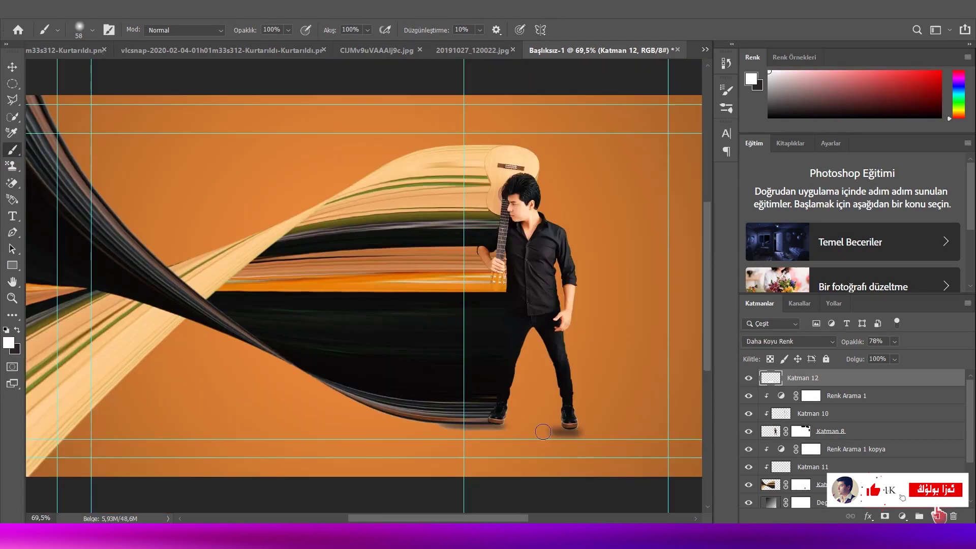
{"action": "mouse_move", "coordinate": [542, 432]}
{"action": "left_mouse_down"}
{"action": "mouse_move", "coordinate": [622, 435]}
{"action": "mouse_move", "coordinate": [595, 451]}
{"action": "mouse_move", "coordinate": [544, 446]}
{"action": "mouse_move", "coordinate": [579, 444]}
{"action": "left_mouse_up"}
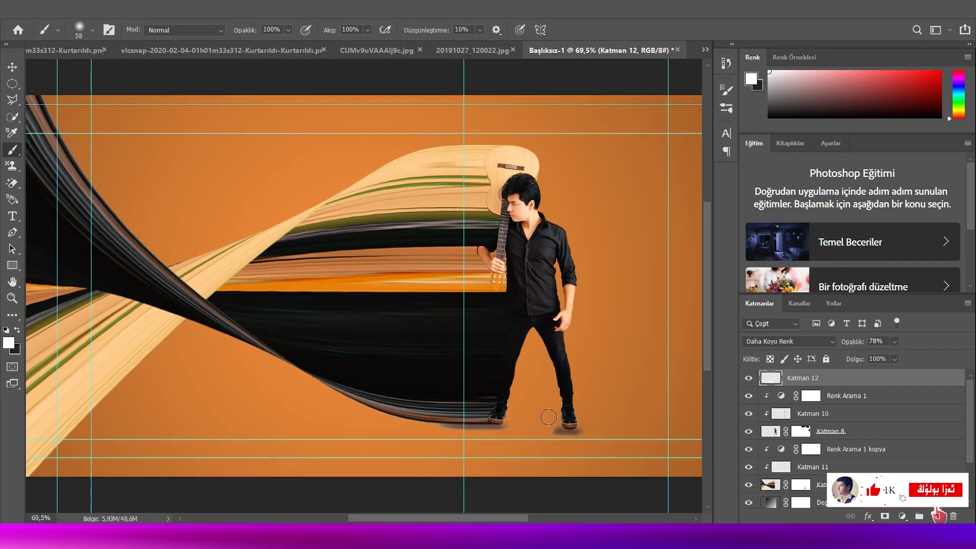
{"action": "left_click", "coordinate": [551, 414]}
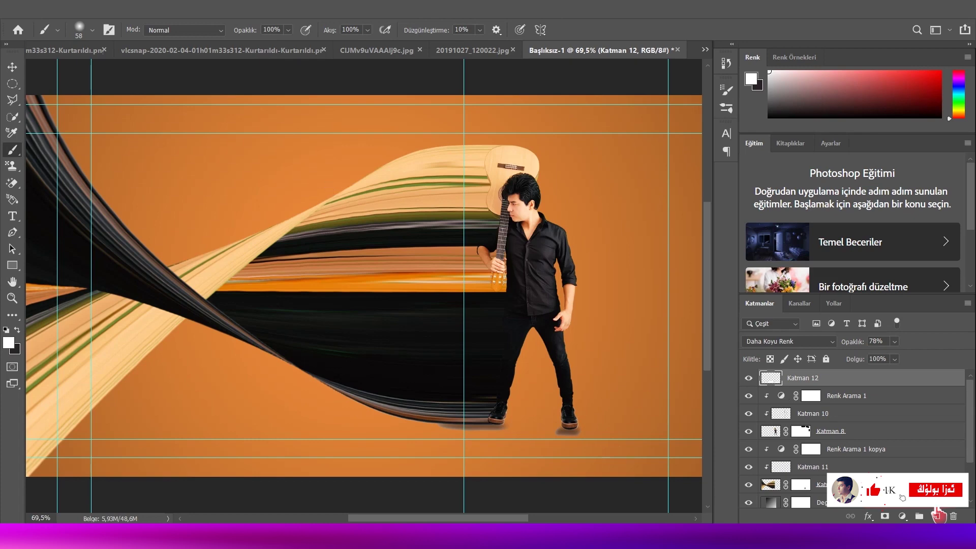
- Apply a 9.2-pixel Gaussian Blur to the shadow layer and set it to Multiply at 88% opacity
{"action": "left_click", "coordinate": [223, 9]}
{"action": "mouse_move", "coordinate": [261, 146]}
{"action": "left_click", "coordinate": [401, 180]}
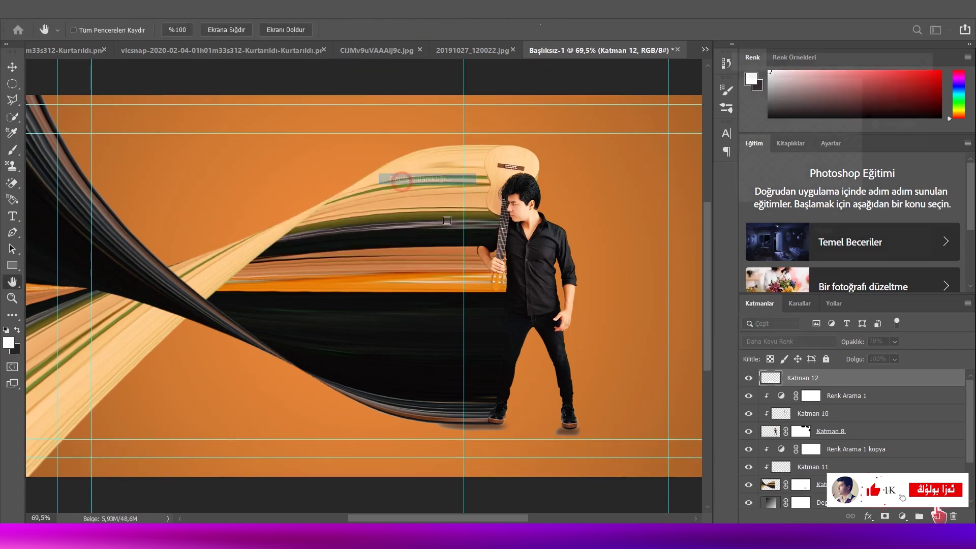
{"action": "mouse_move", "coordinate": [779, 255]}
{"action": "left_mouse_down"}
{"action": "mouse_move", "coordinate": [801, 256]}
{"action": "mouse_move", "coordinate": [783, 253]}
{"action": "left_mouse_up"}
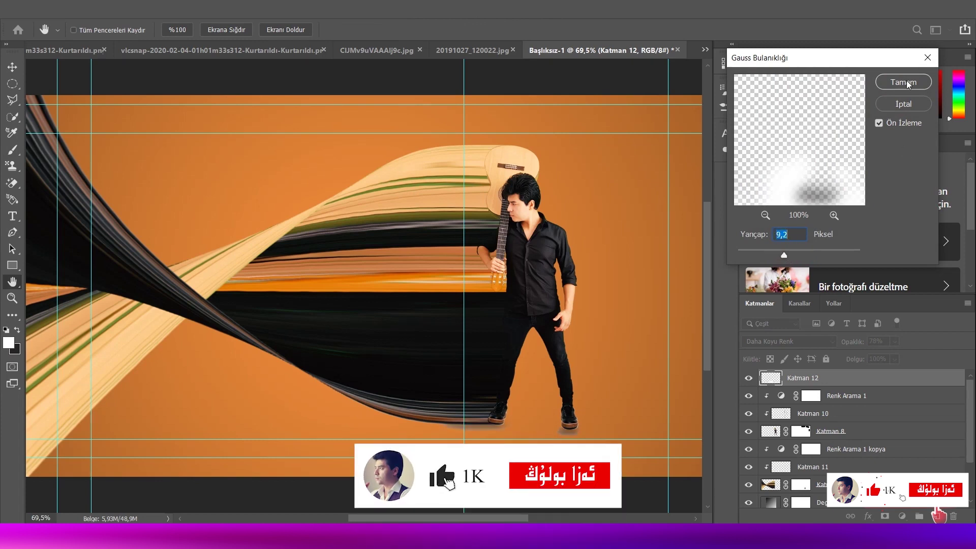
{"action": "left_click", "coordinate": [902, 82]}
{"action": "left_click", "coordinate": [788, 341]}
{"action": "left_click", "coordinate": [764, 254]}
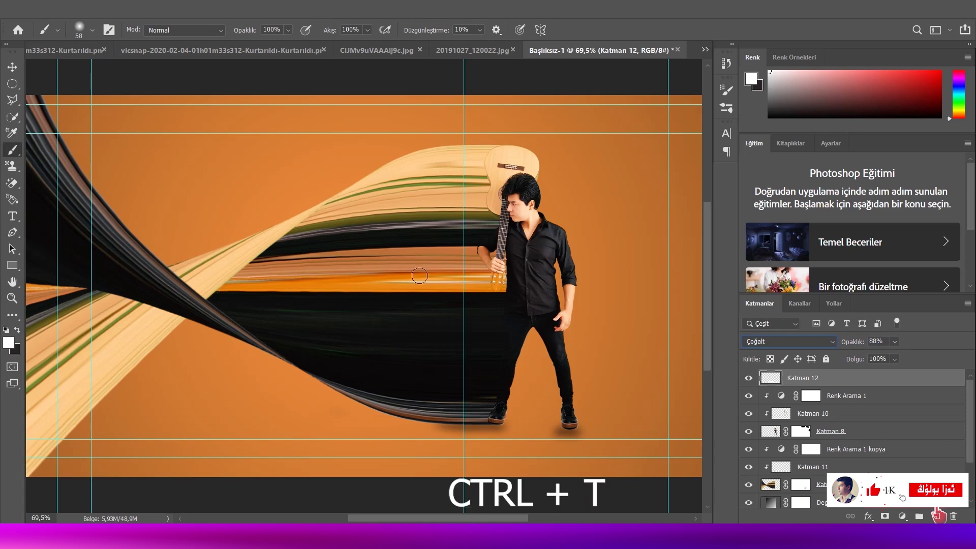
- Transform the shadow layer with a rotation of -0.23° so the shadows sit under the shoes
{"action": "key", "text": "ctrl+t"}
{"action": "left_click_drag", "start_coordinate": [627, 346], "coordinate": [625, 346]}
{"action": "left_click_drag", "start_coordinate": [565, 450], "coordinate": [565, 450]}
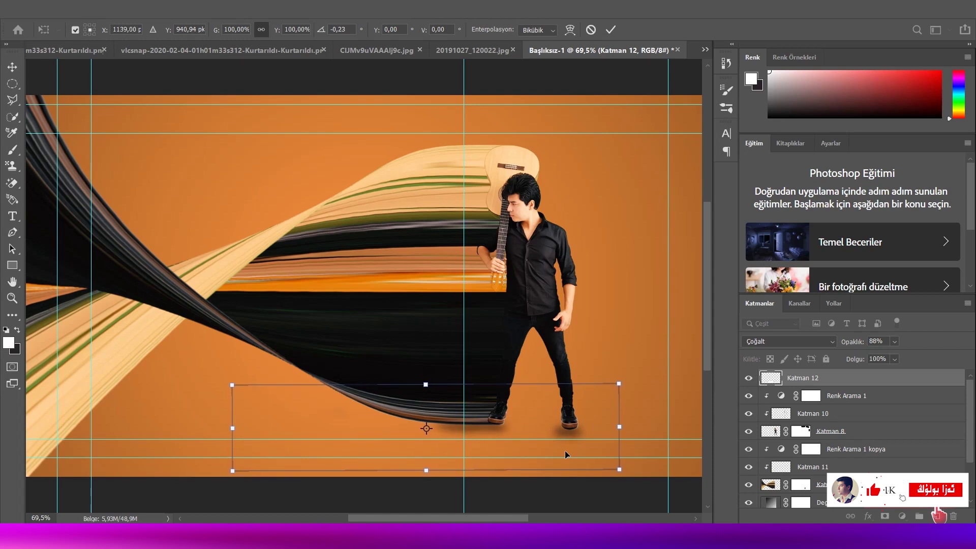
{"action": "left_click", "coordinate": [610, 30]}
{"action": "key", "text": "b"}
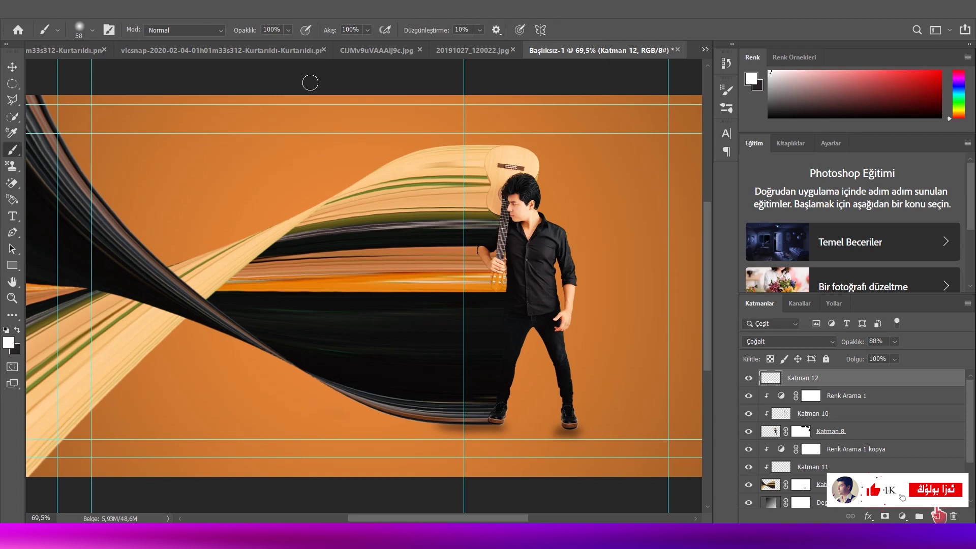
- Start a horizontal text line on the orange area above the ribbon and switch it to a plain sans-serif font
{"action": "key", "text": "v"}
{"action": "left_click", "coordinate": [12, 216]}
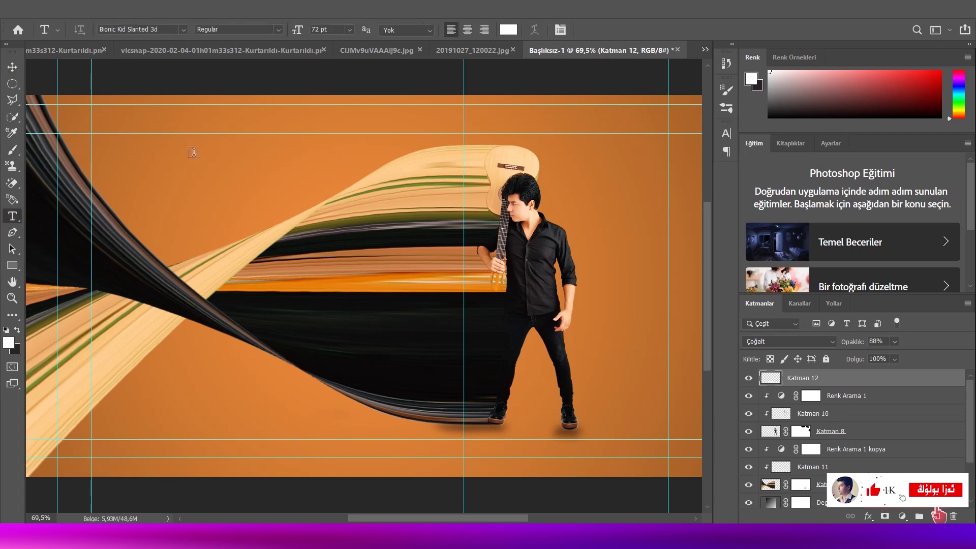
{"action": "left_click", "coordinate": [190, 149]}
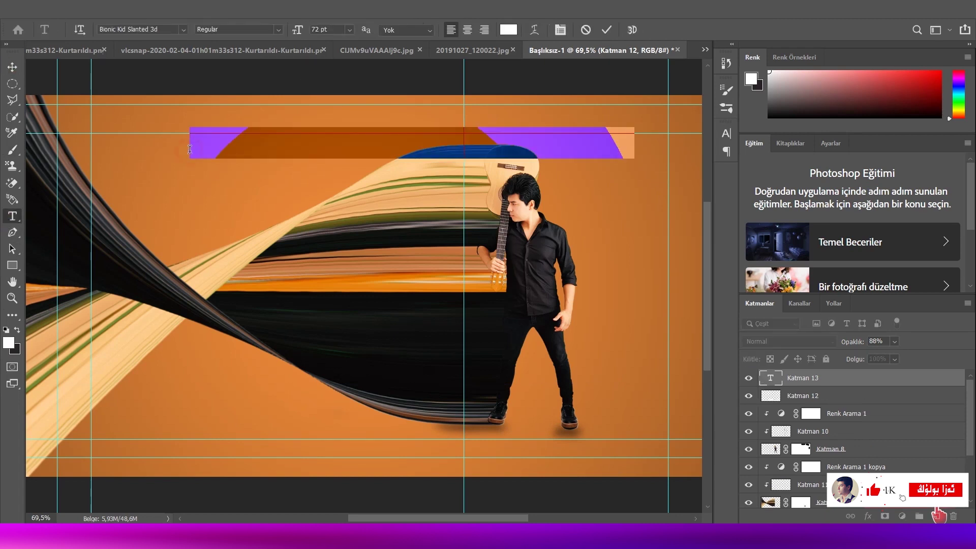
{"action": "left_click", "coordinate": [184, 30]}
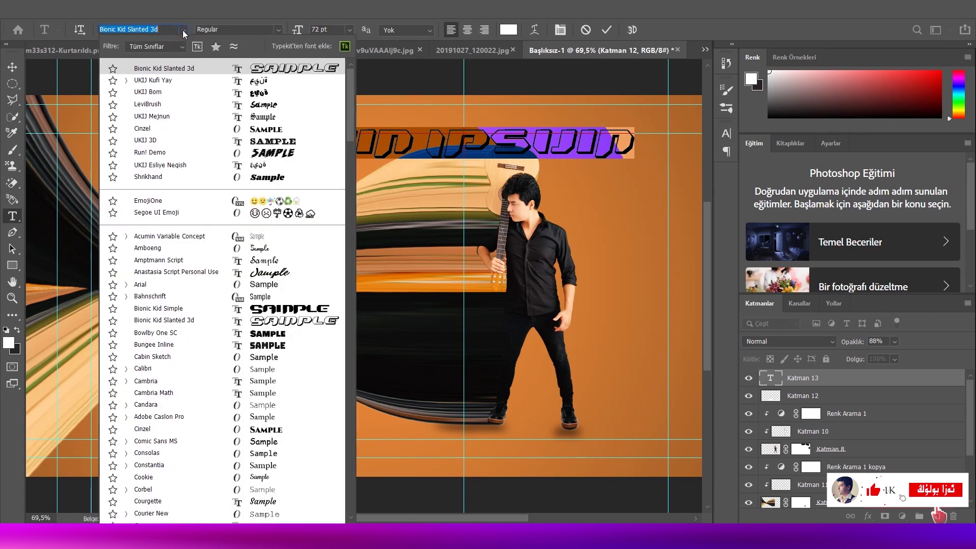
{"action": "key", "text": "Escape"}
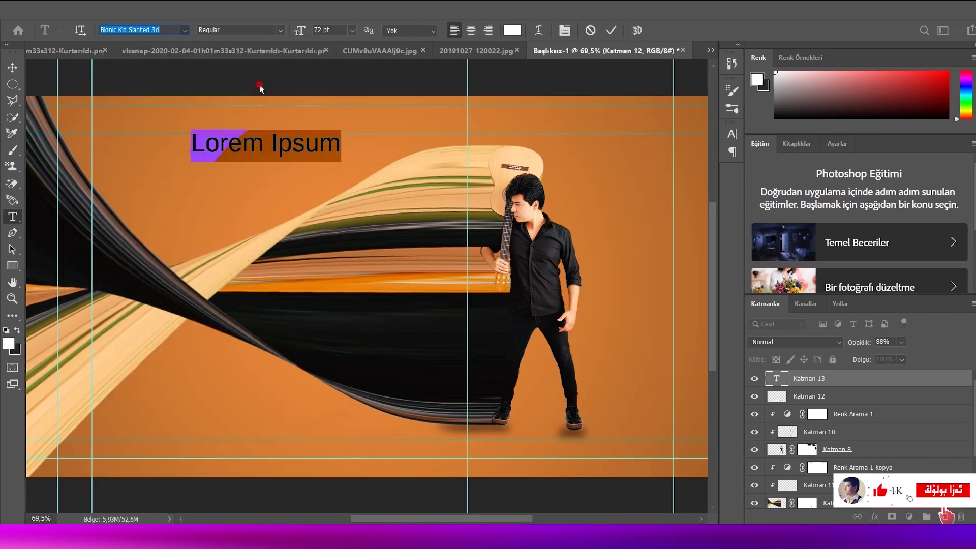